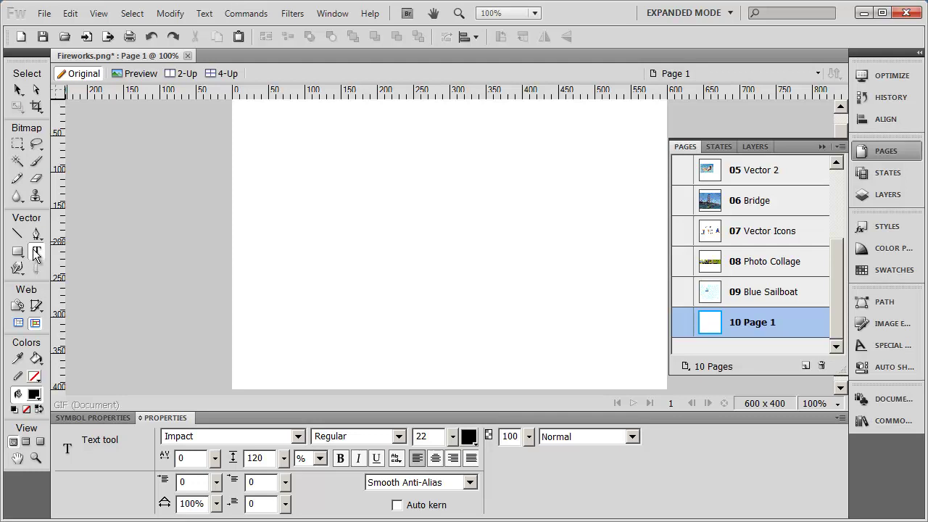
Step: Type 'This is some text' in a new text box on the canvas in 22-pt Impact
left_click(285, 190)
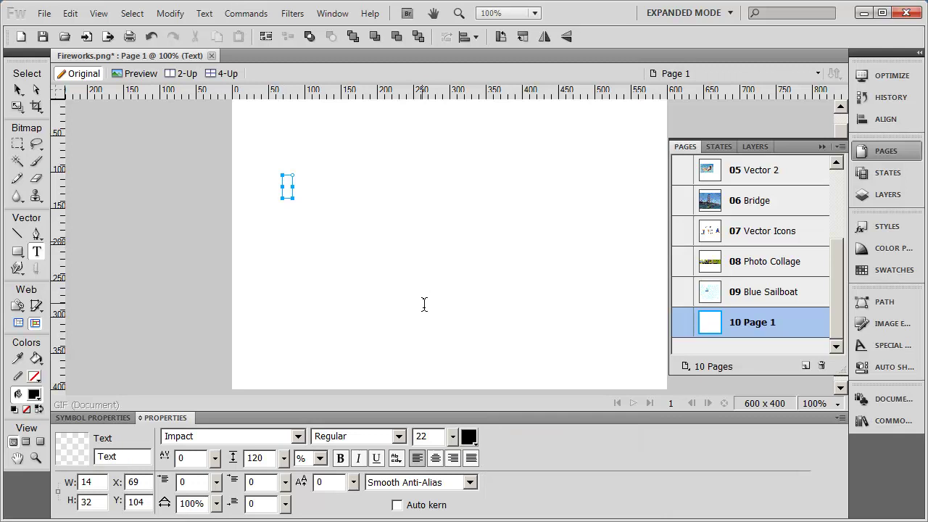
type("This is some text")
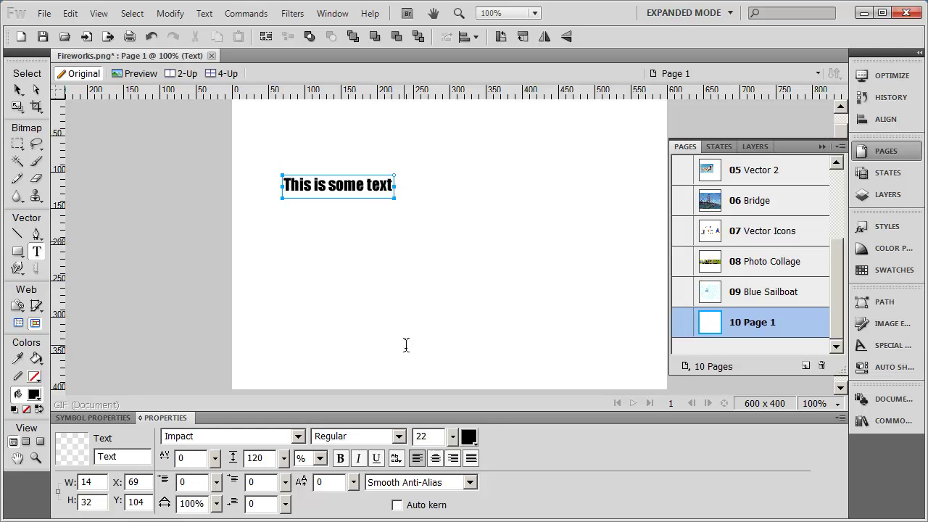
Step: Switch the font to Blackoak Std and append 'This is new' after the existing words
left_click(221, 436)
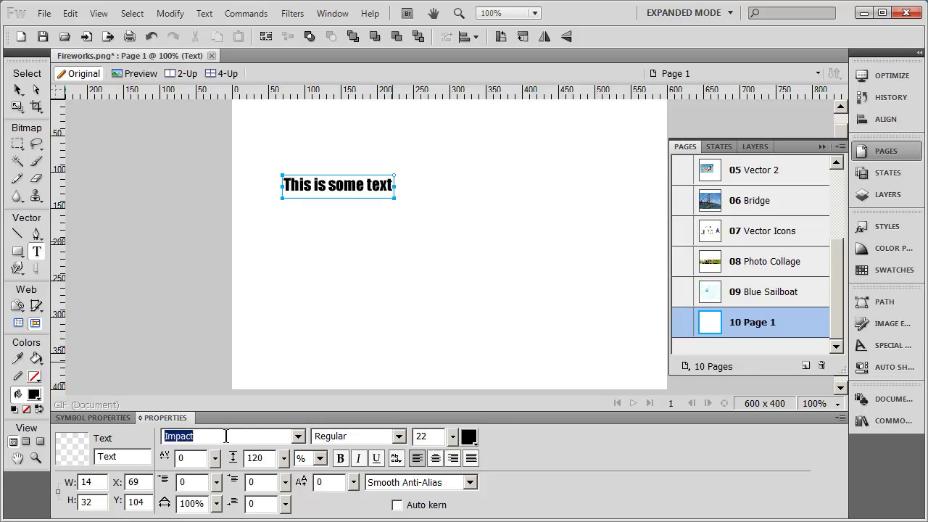
left_click(297, 436)
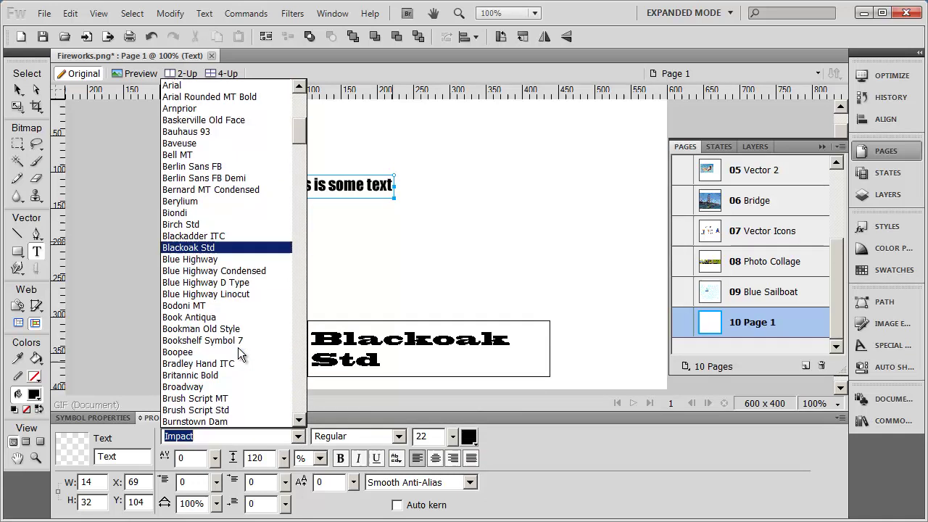
left_click(239, 352)
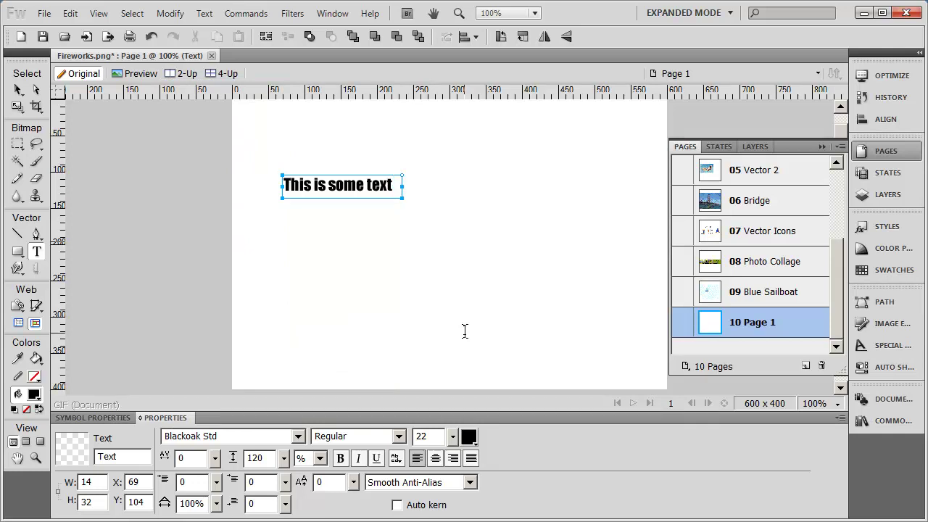
type("This is new")
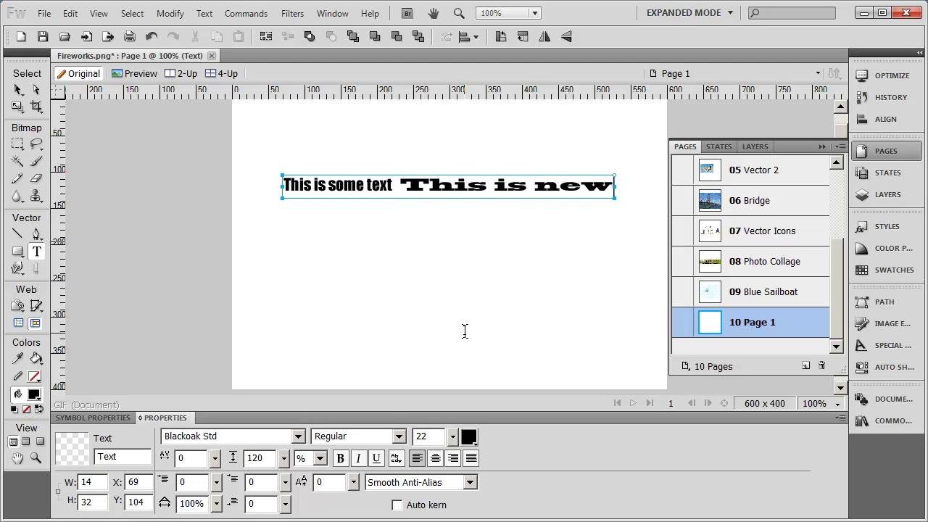
Step: Delete the appended 'This is new' words, leaving only 'This is some text' in Impact
left_click(391, 185)
key("shift+End")
key("Delete")
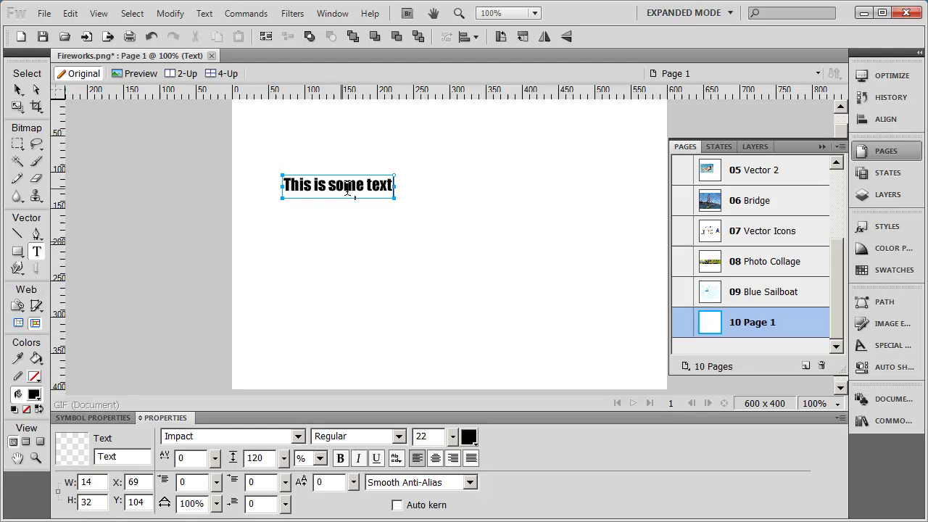
left_click_drag(284, 187, 417, 190)
left_click(17, 88)
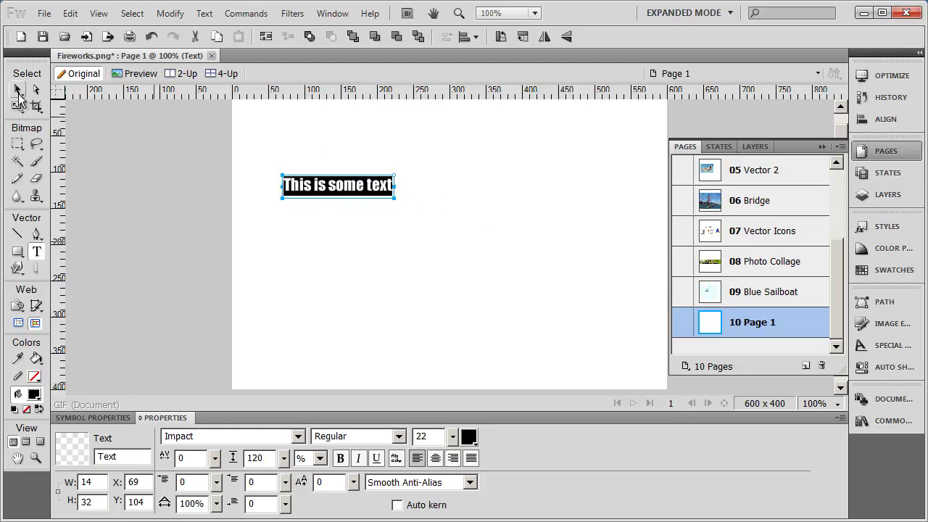
Step: Reselect the text object and apply Berlin Sans FB in the Regular style
left_click(423, 260)
left_click(338, 186)
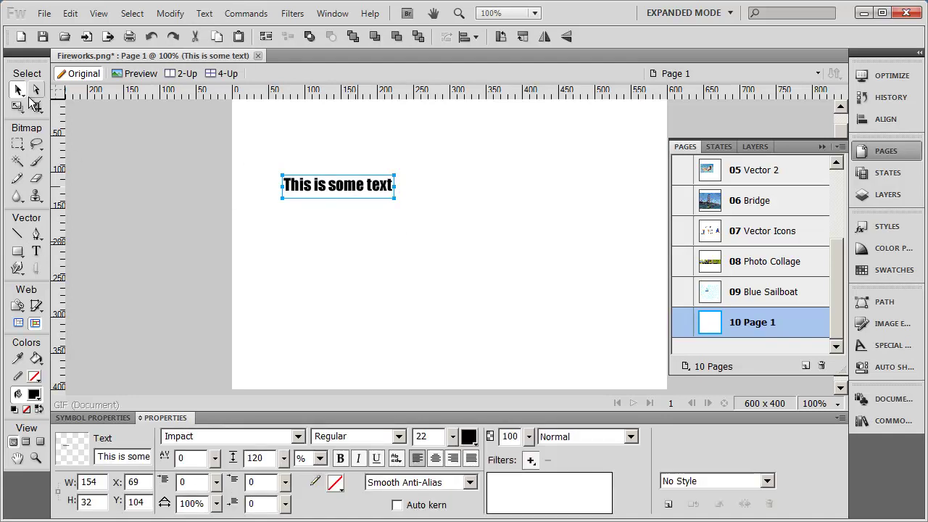
left_click(298, 436)
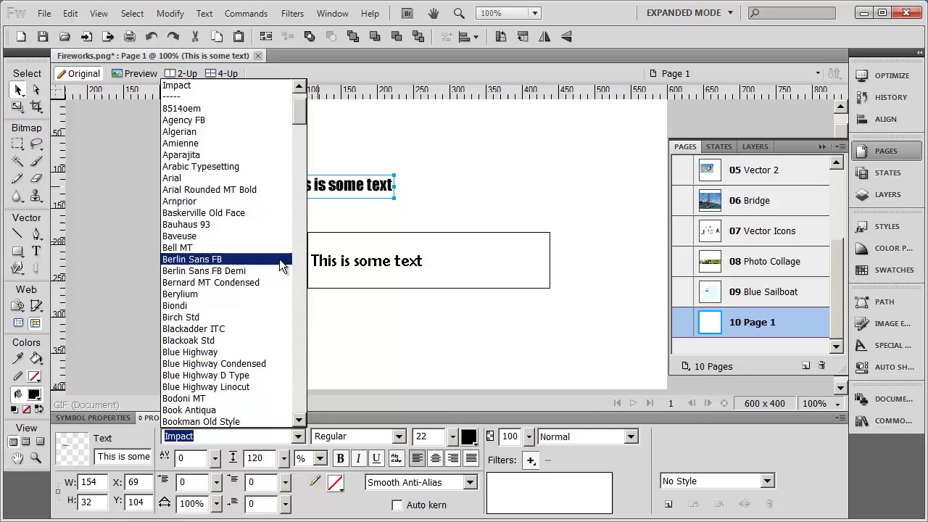
left_click(280, 260)
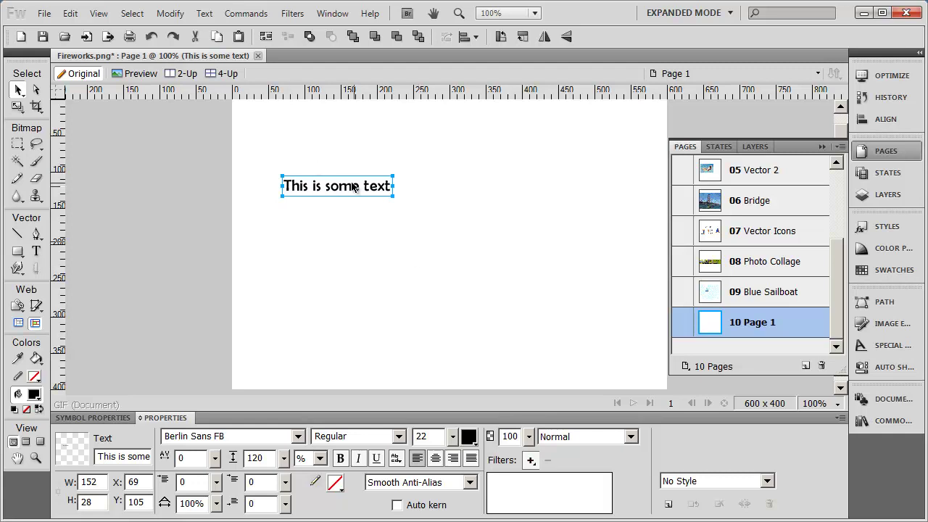
left_click(378, 438)
left_click(400, 437)
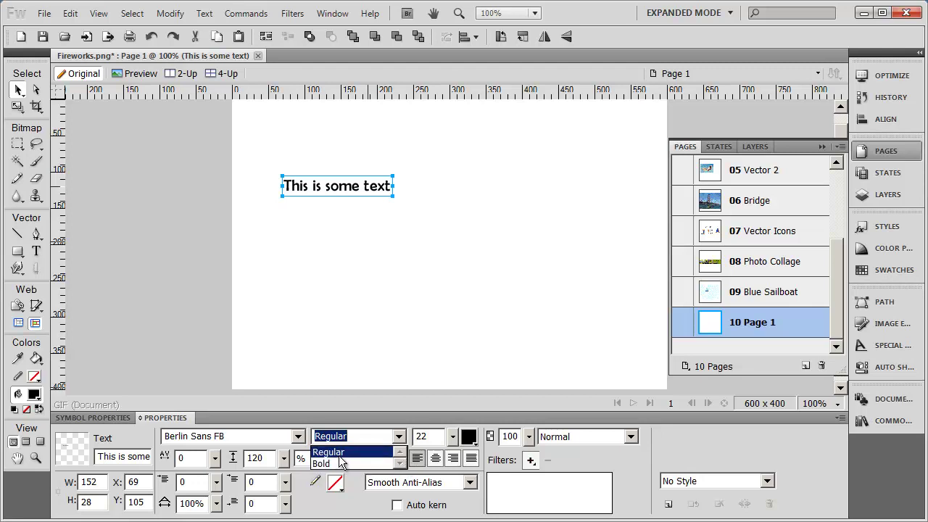
left_click(392, 326)
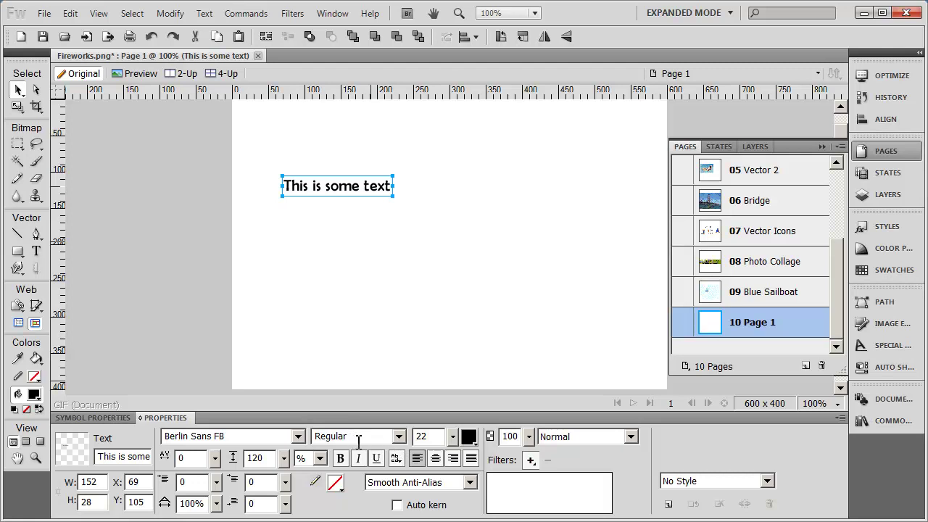
Step: Try a 72-pt font size, then settle on 40.4 pt for the text
double_click(440, 435)
type("7")
key("Return")
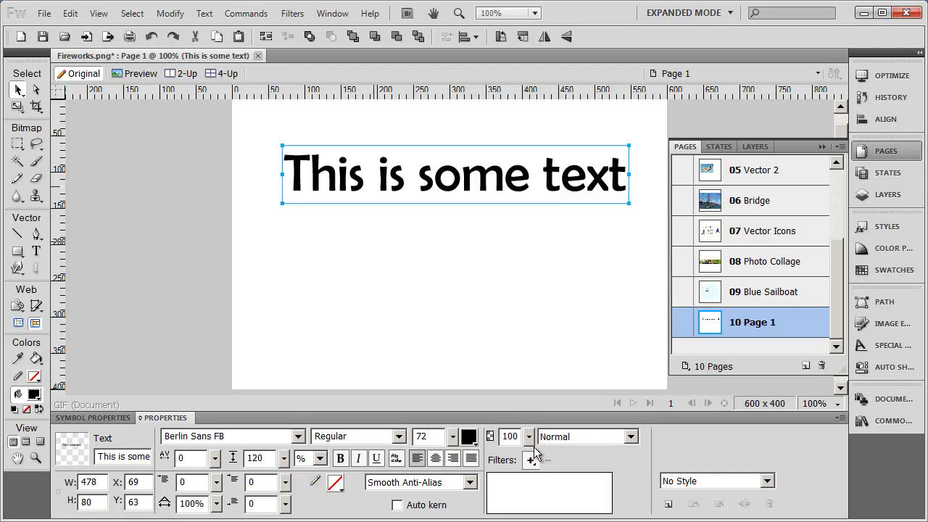
double_click(438, 436)
type("40.4")
key("Return")
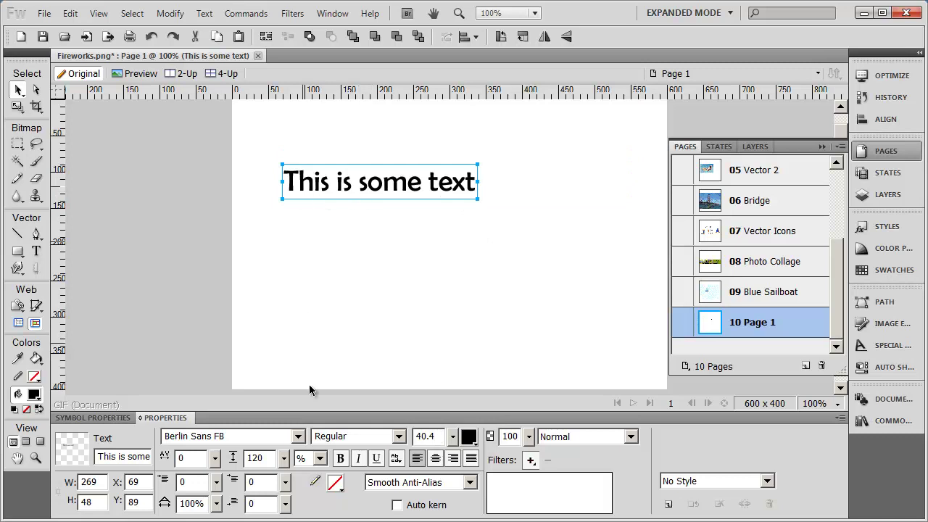
Step: Color the text blue (RGB 23, 142, 230), saving that blue as a custom color
left_click(469, 439)
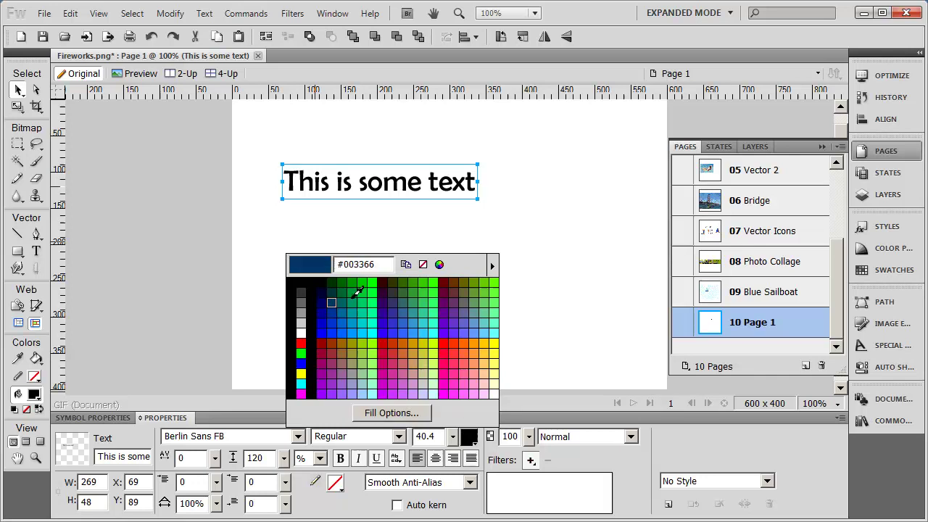
left_click(440, 266)
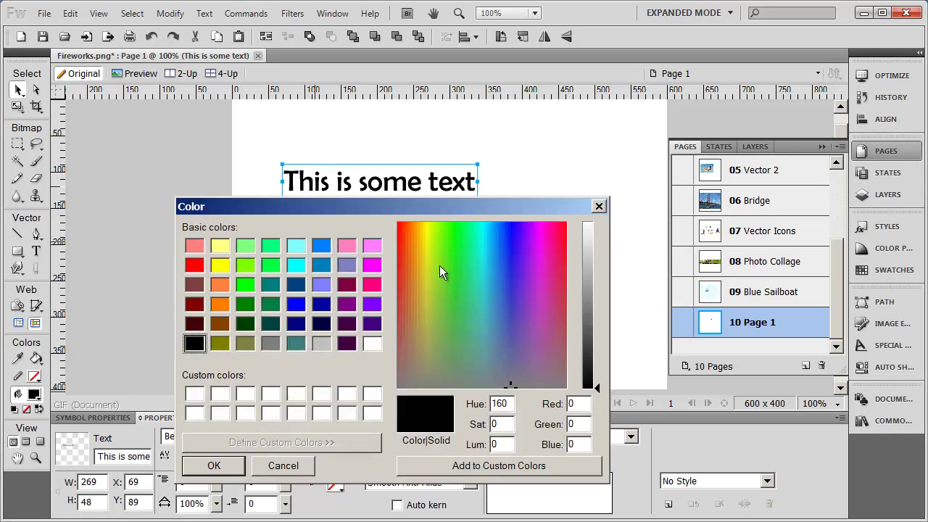
left_click_drag(466, 207, 476, 144)
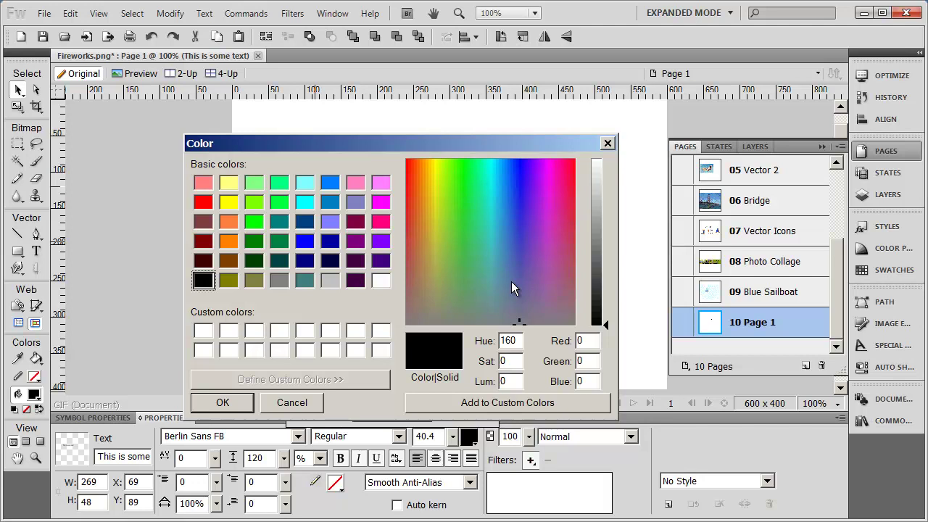
left_click(503, 190)
left_click_drag(605, 320, 603, 243)
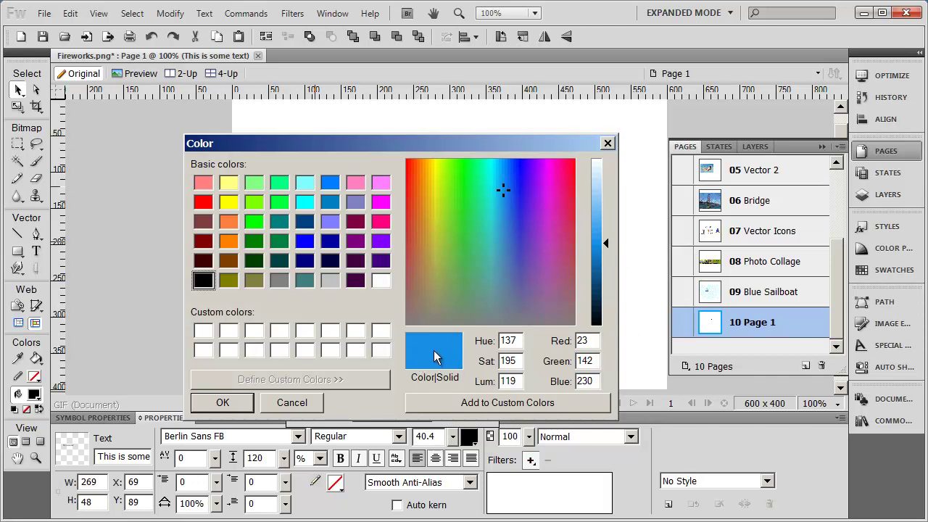
left_click(524, 411)
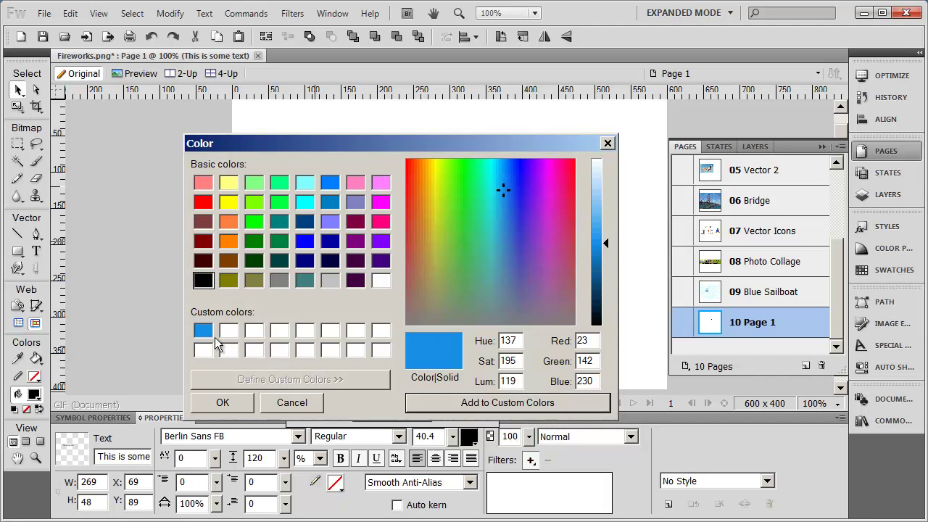
left_click(224, 406)
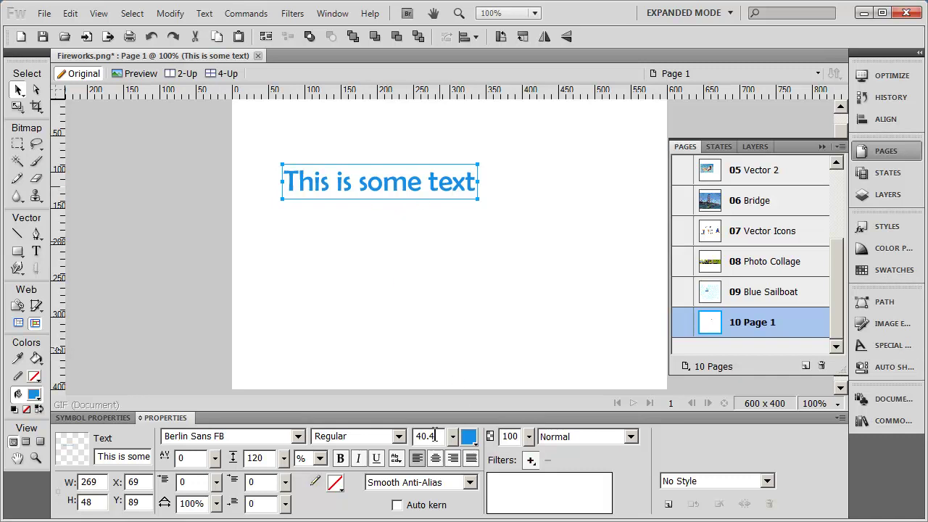
left_click(405, 122)
left_click(404, 190)
left_click_drag(528, 439, 529, 466)
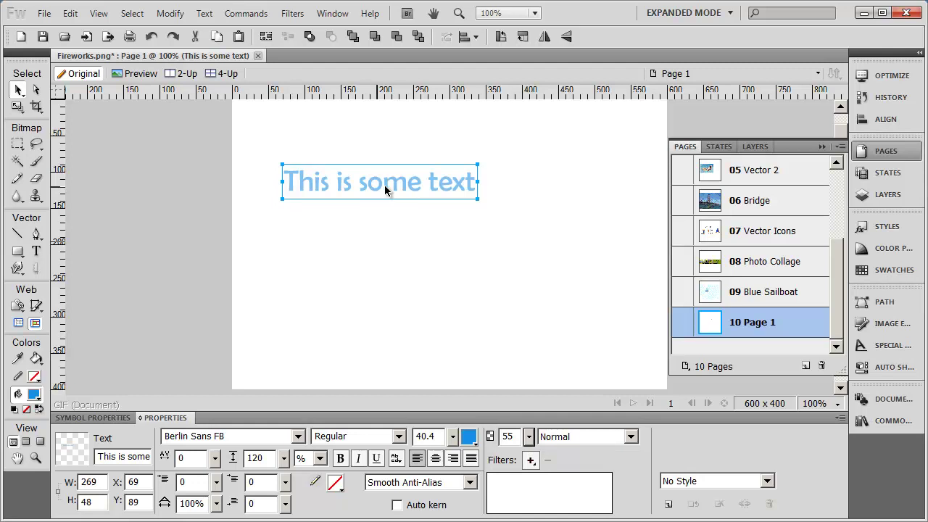
left_click_drag(529, 437, 529, 389)
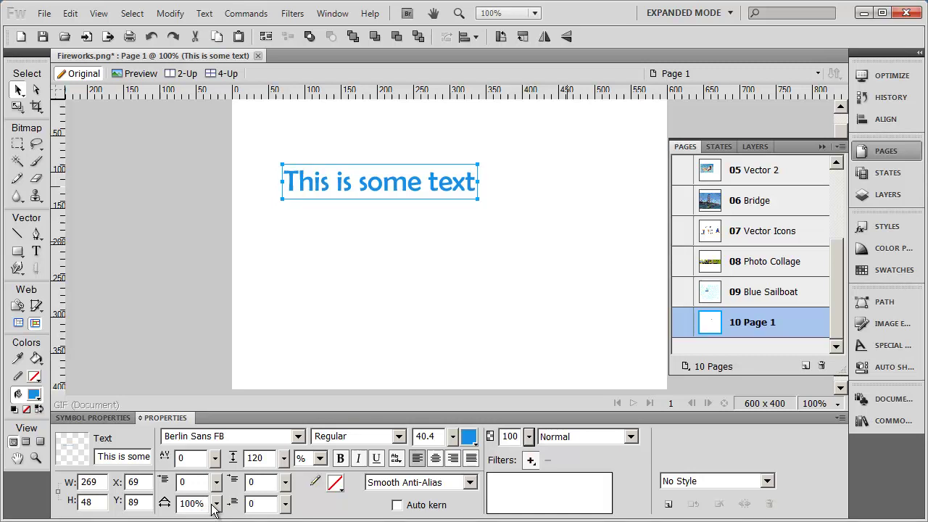
mouse_move(212, 506)
left_mouse_down()
mouse_move(221, 484)
mouse_move(220, 520)
left_mouse_up()
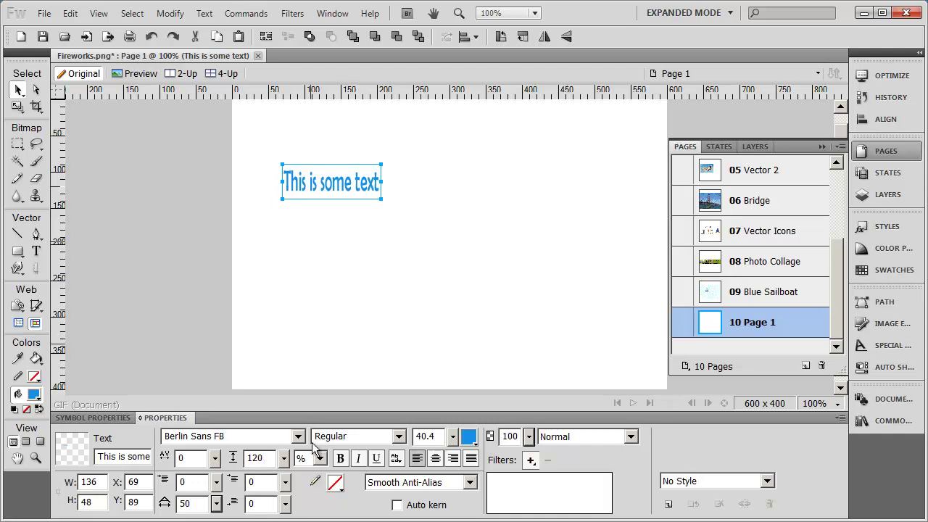
left_click(325, 459)
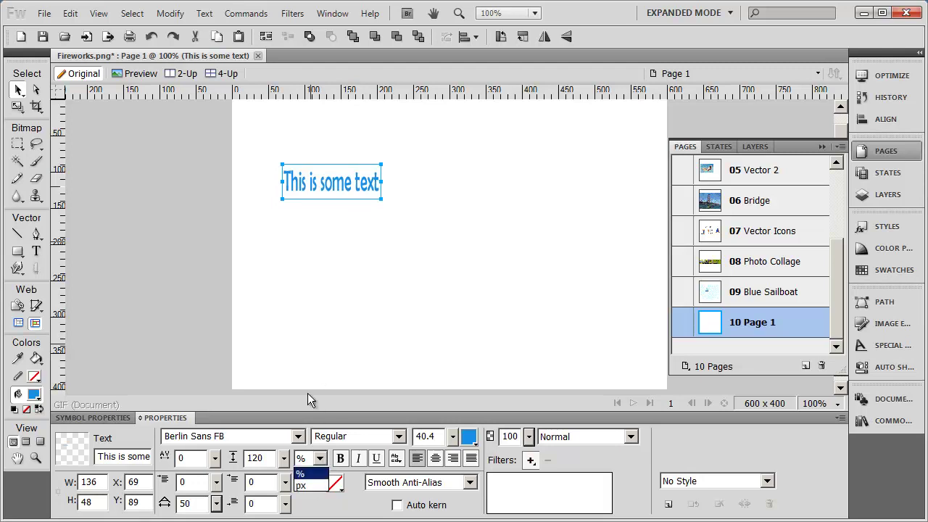
left_click(300, 474)
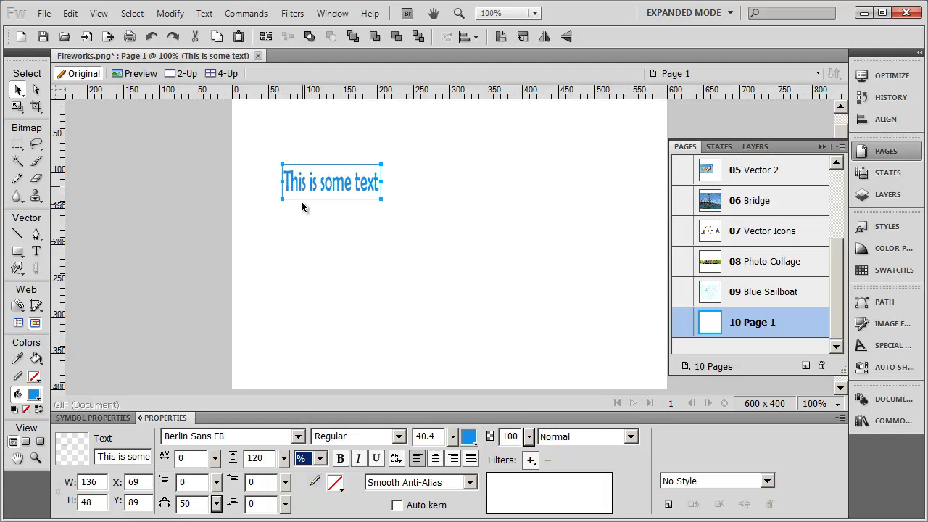
left_click(202, 503)
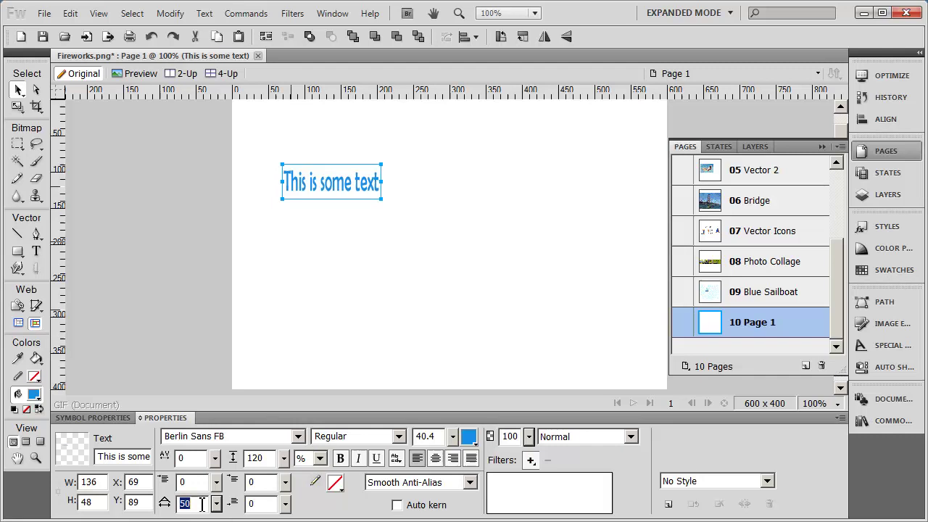
type("100")
key("Return")
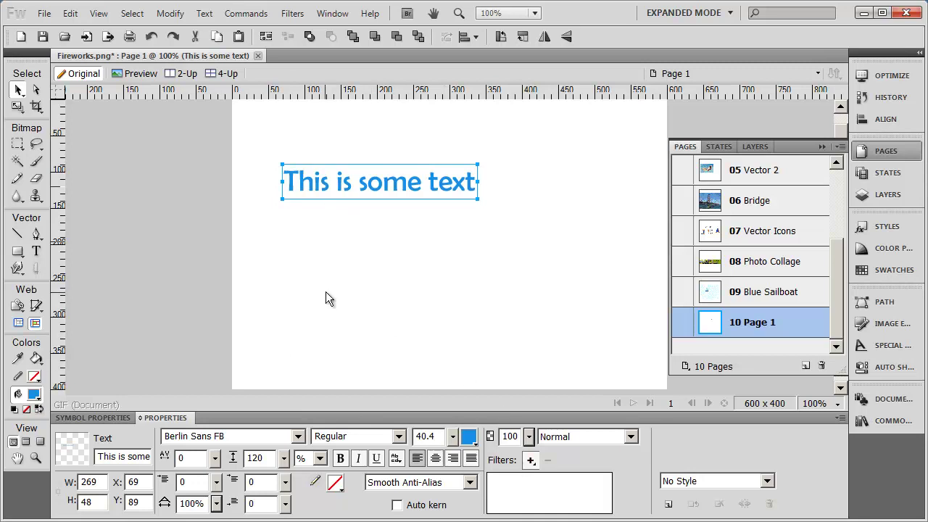
left_click(530, 460)
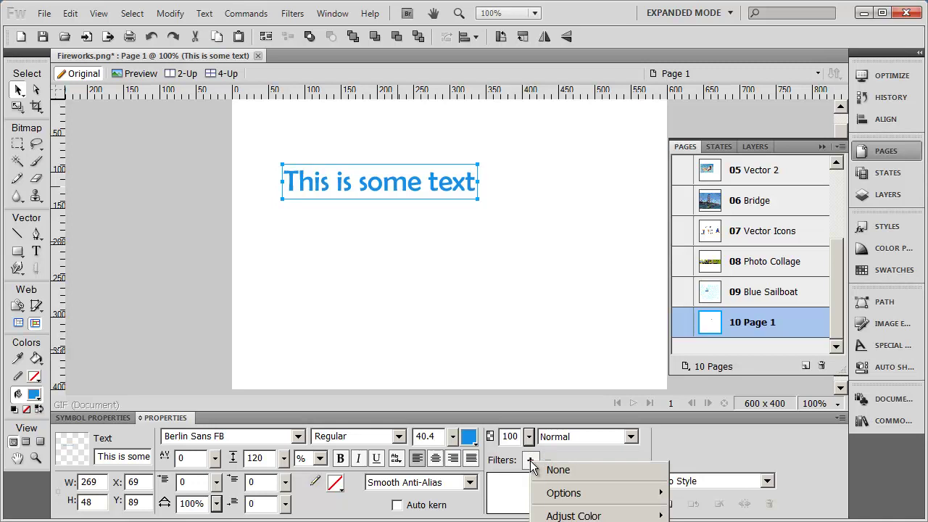
left_click(535, 460)
left_click(536, 459)
left_click(520, 464)
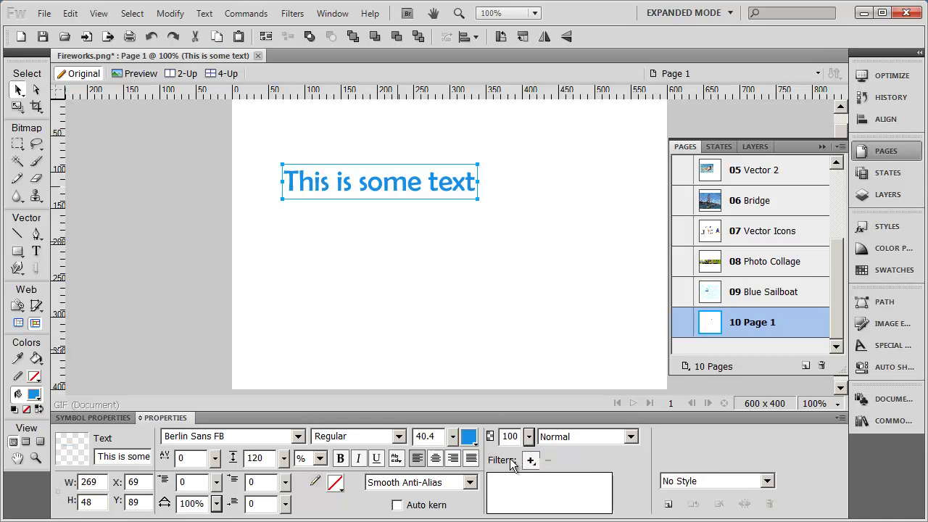